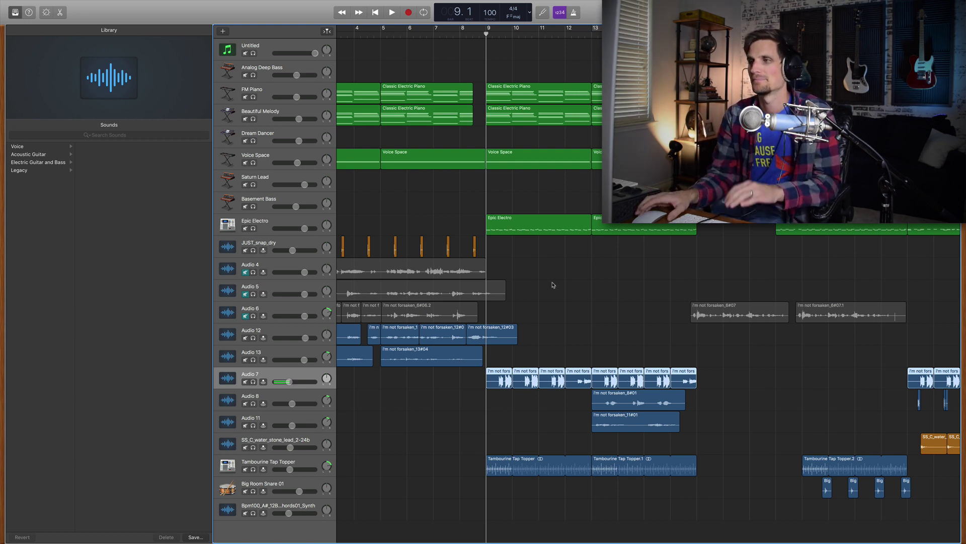
- Play the song with Audio 7 soloed to hear the vocals, then stop and show Smart Controls
key("space")
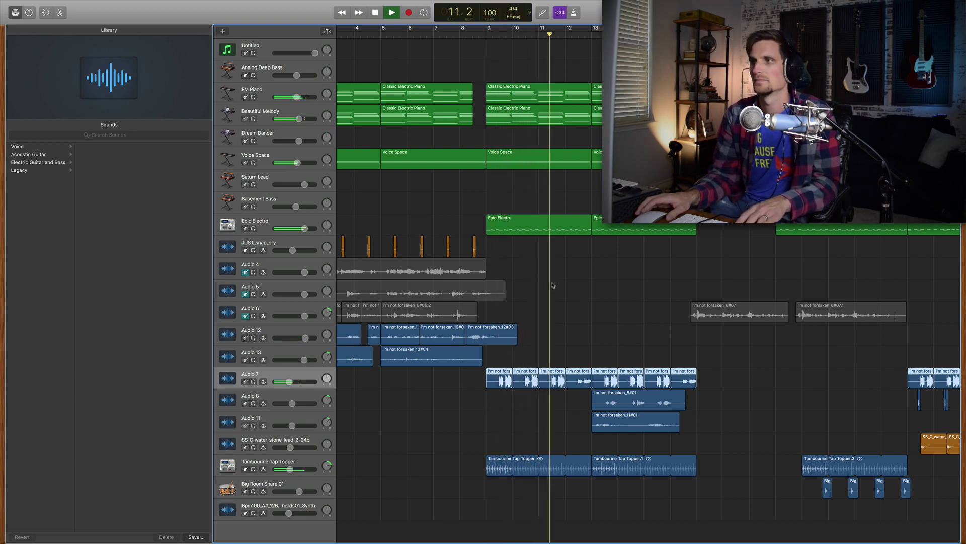
key("s")
key("s")
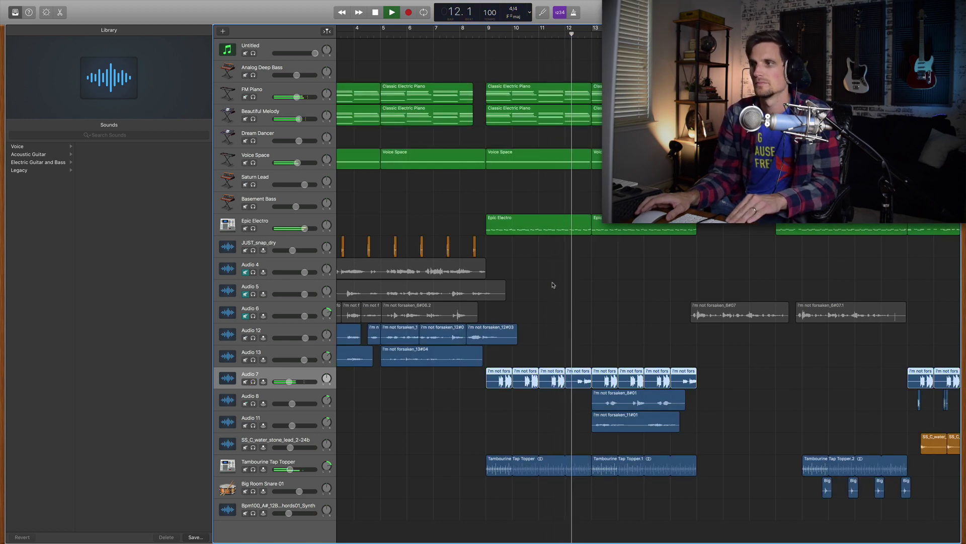
key("space")
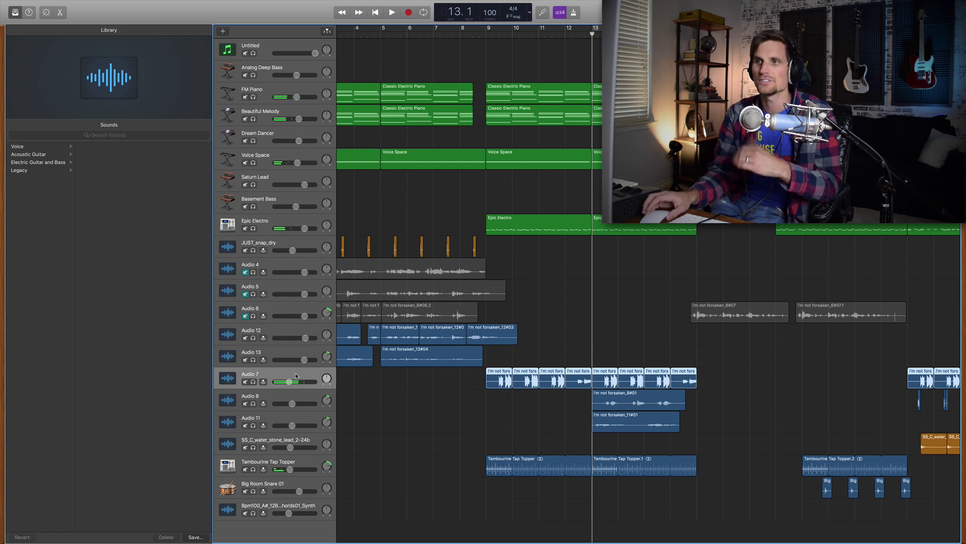
key("b")
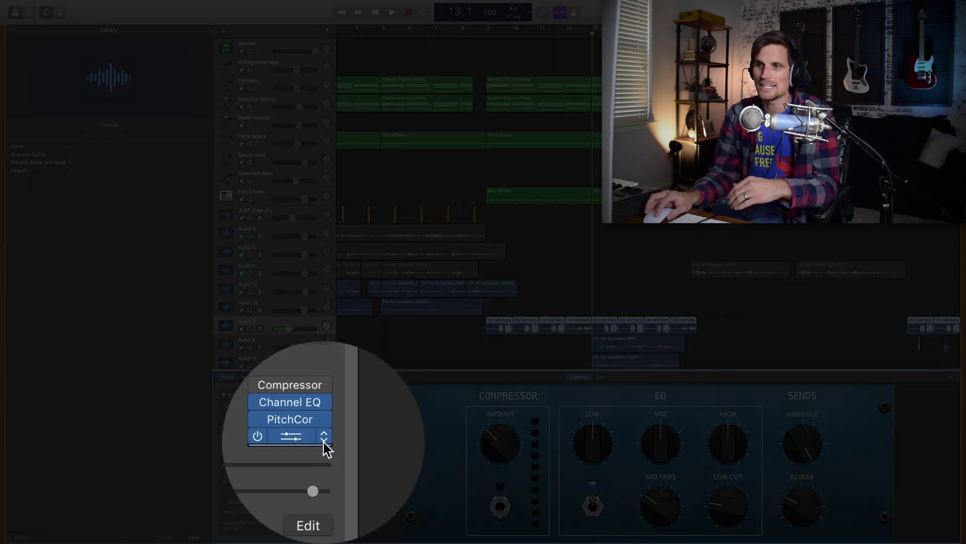
- Add Pitch > Vocal Transformer to an empty Audio 7 plug-in slot and open its settings
left_click(321, 448)
mouse_move(324, 453)
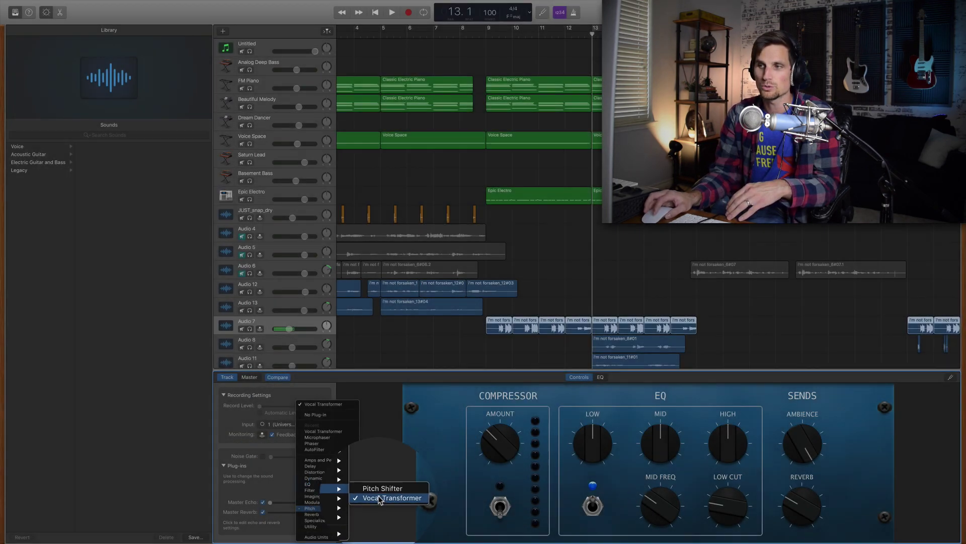
left_click(380, 466)
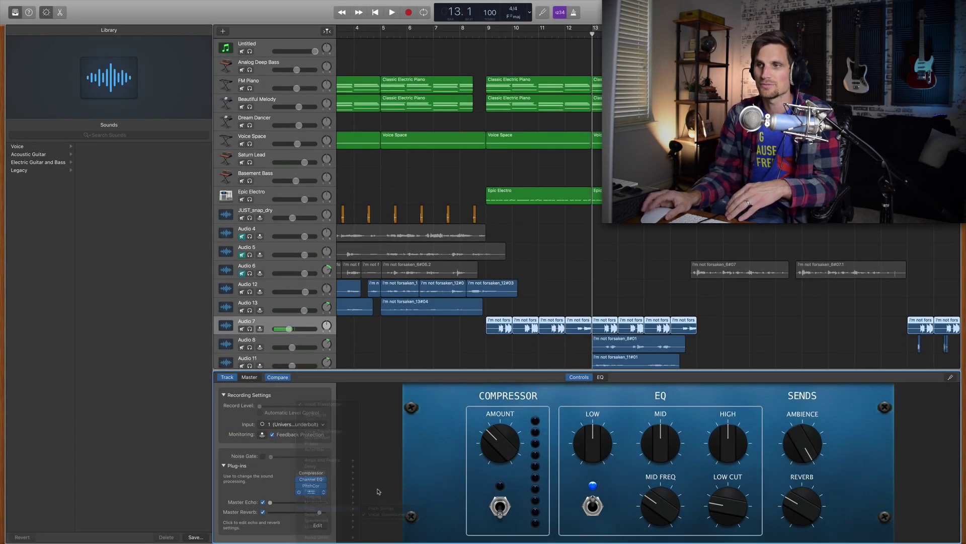
left_click(311, 493)
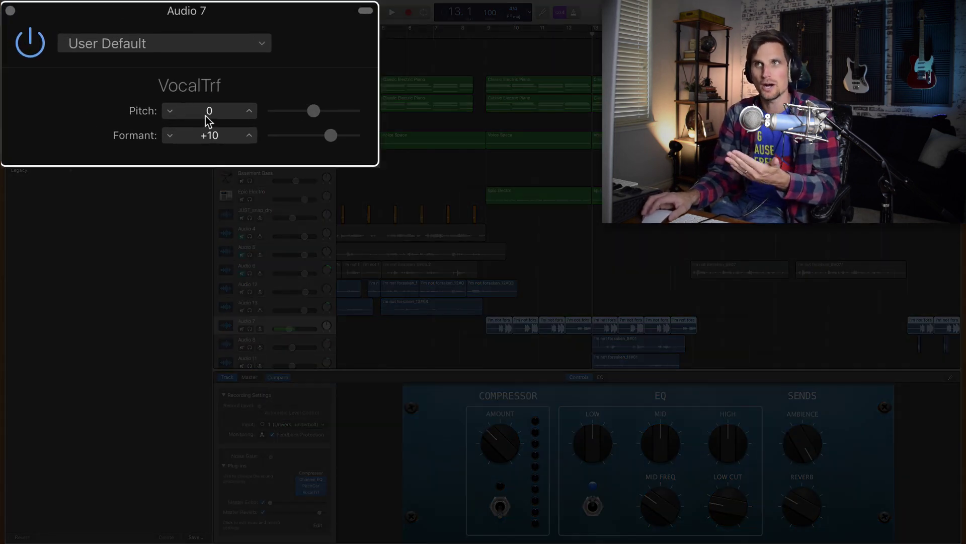
- Browse the Vocal Transformer preset list and close it without choosing a preset
left_click(188, 47)
mouse_move(158, 152)
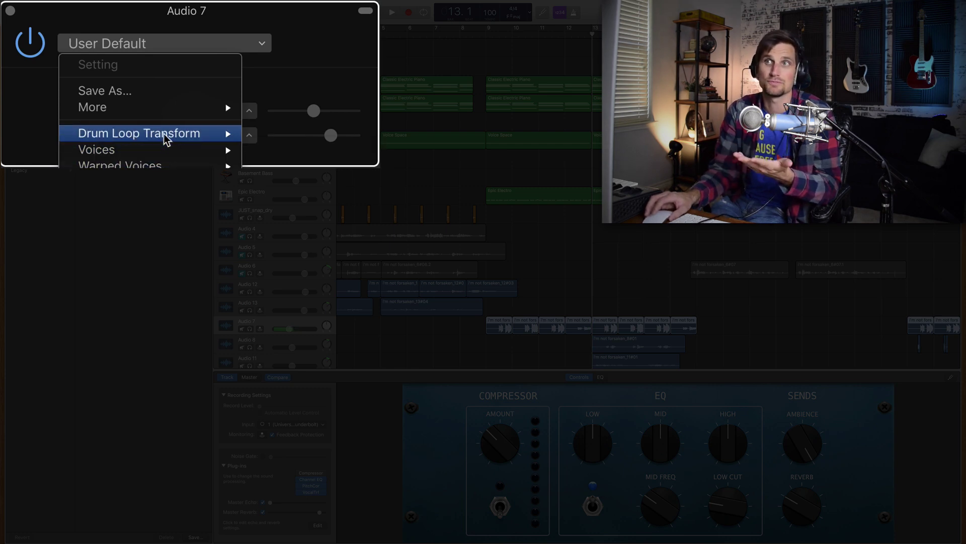
left_click(285, 74)
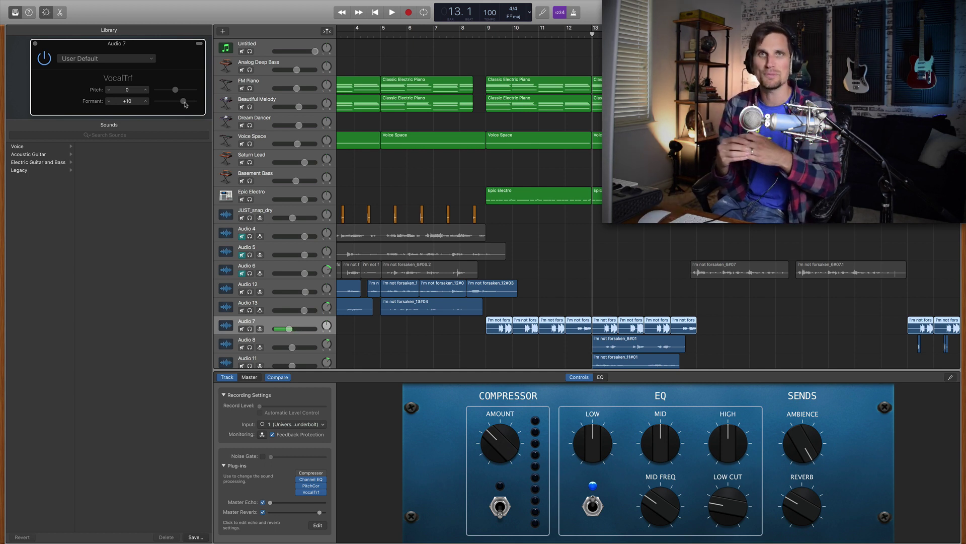
- Sweep the Formant to -20, then +10, back to 0, and return the playhead to bar 9
left_click_drag(186, 105, 161, 103)
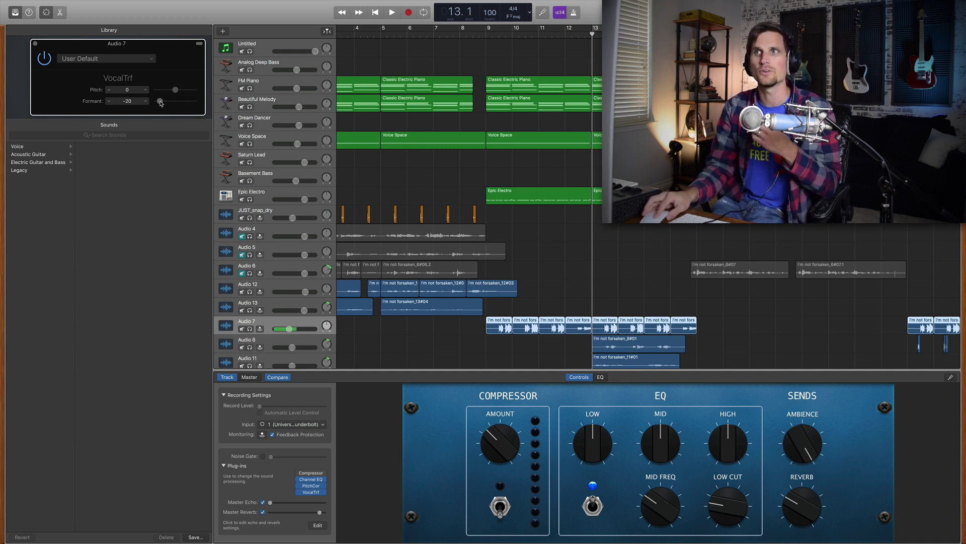
left_click_drag(160, 102, 183, 103)
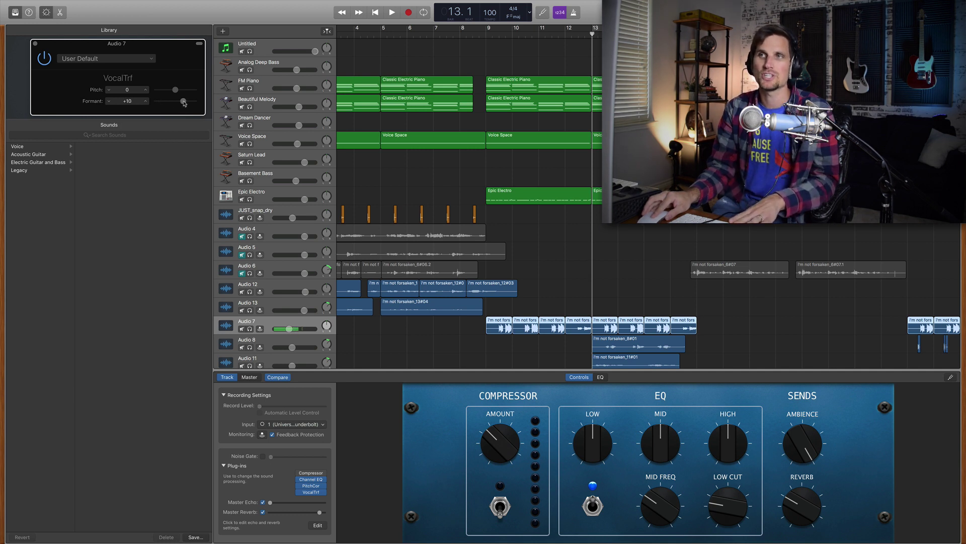
left_click_drag(184, 103, 178, 103)
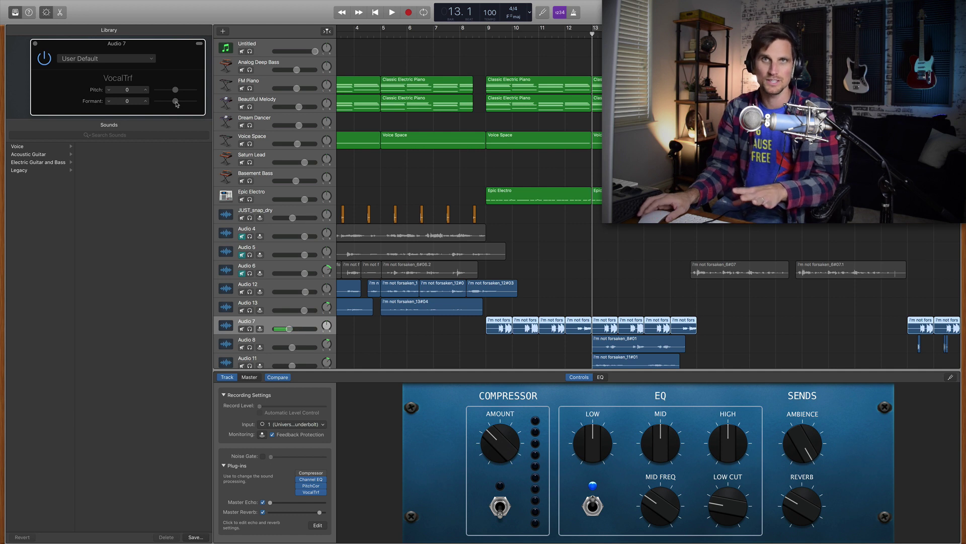
left_click(481, 38)
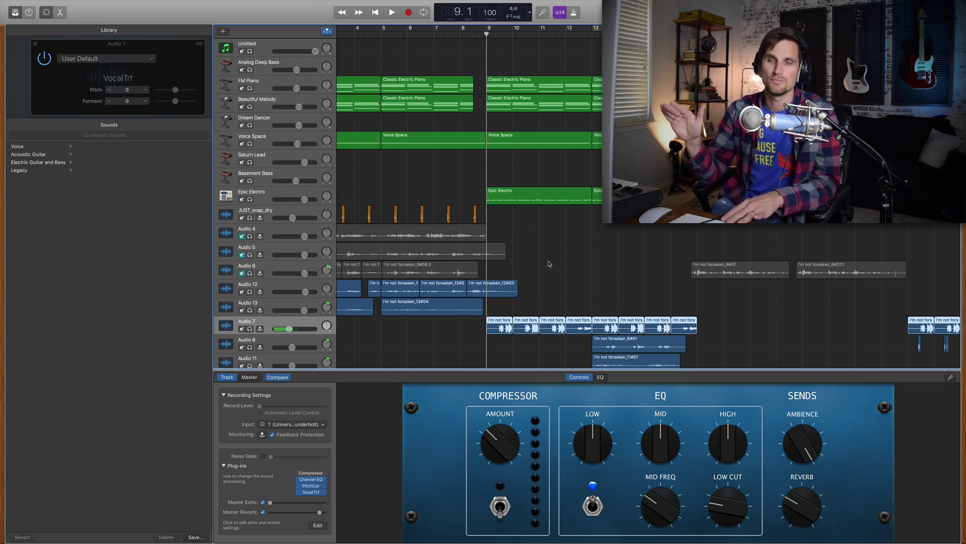
- Raise the Vocal Transformer Formant to +10 and play Audio 7 from bar 9
key("space")
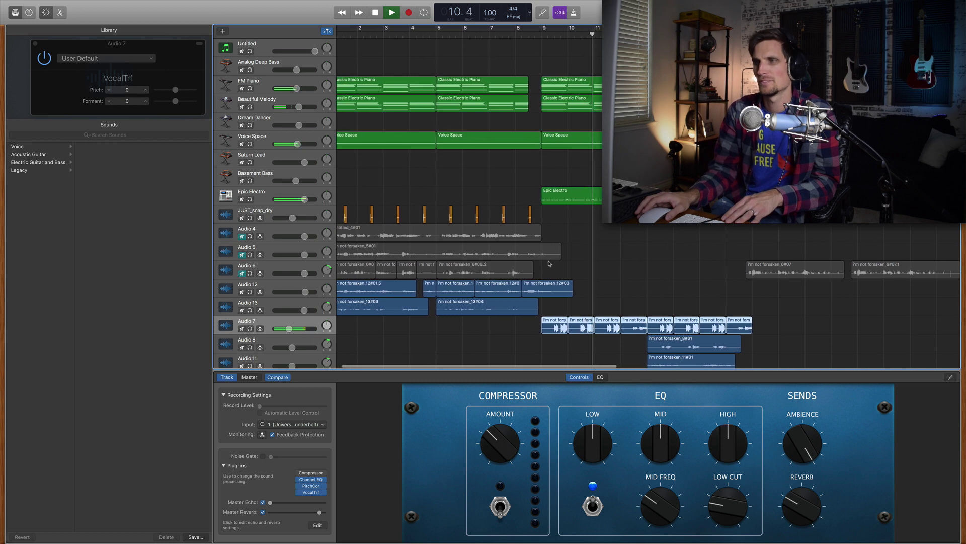
key("space")
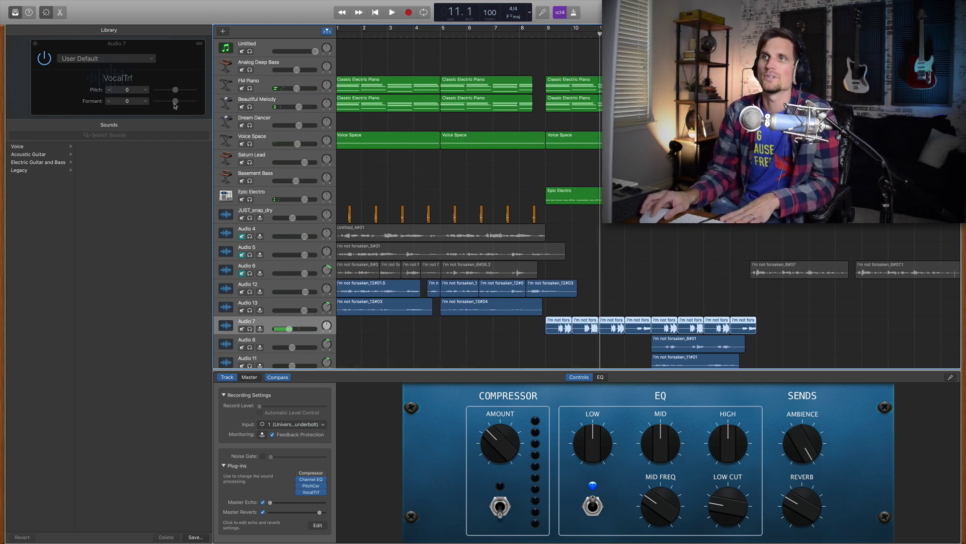
left_click_drag(175, 102, 183, 103)
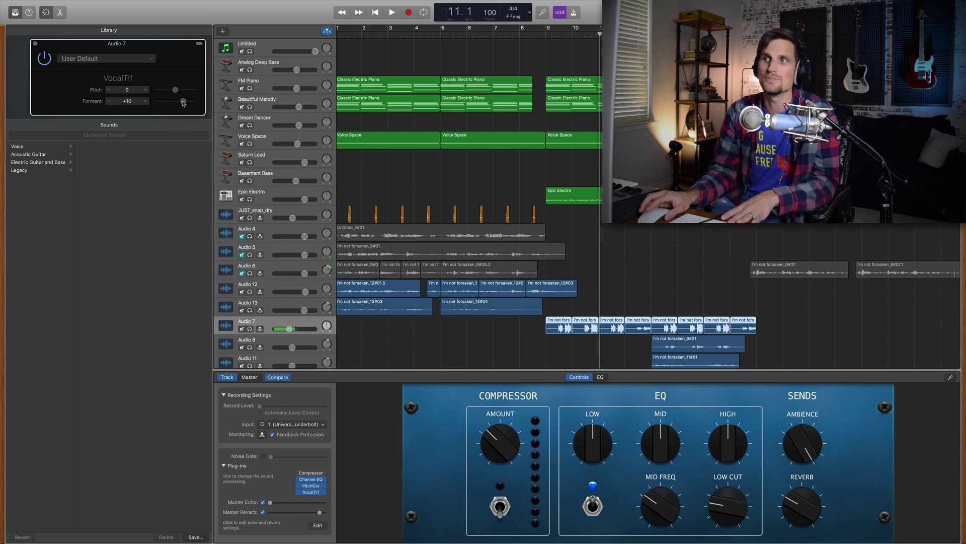
left_click(548, 33)
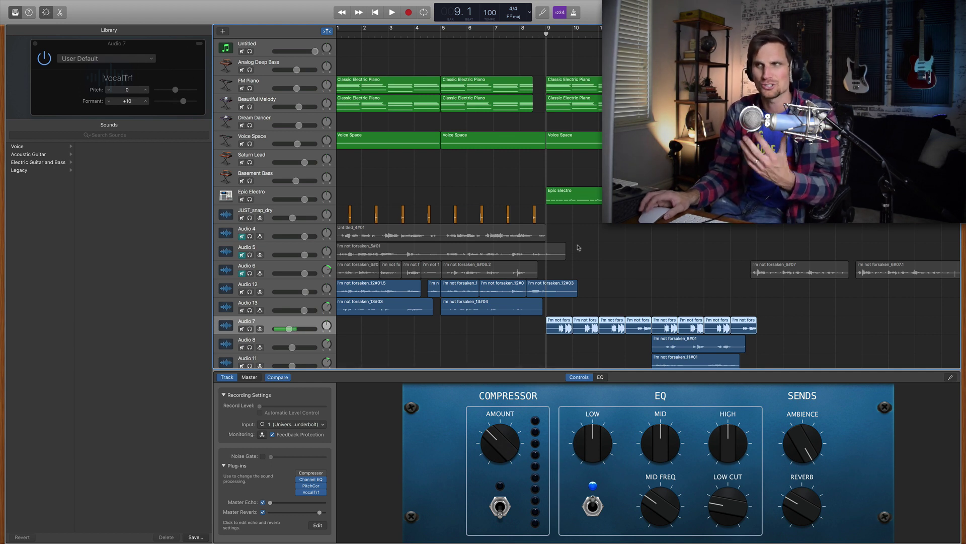
key("space")
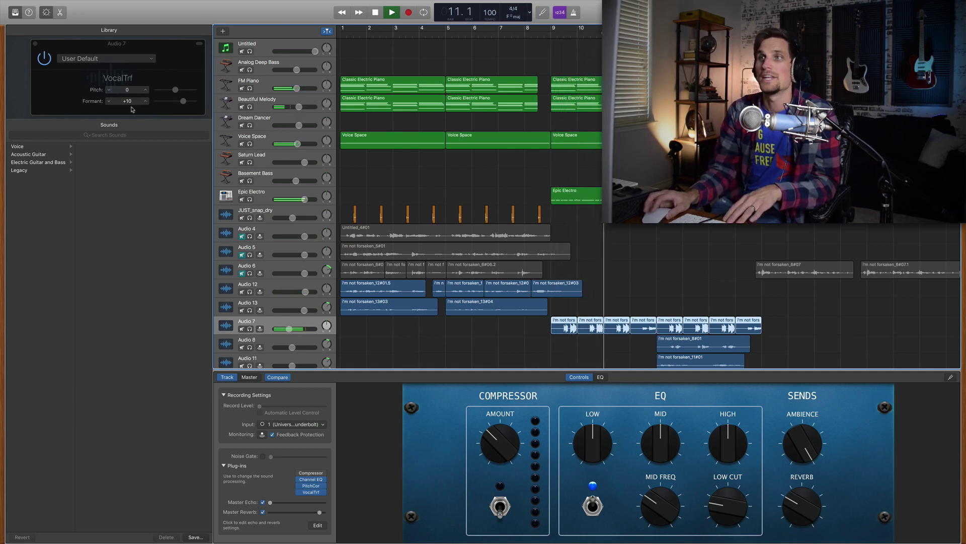
- Raise the Formant to about +20 and audition it from bar 9
key("space")
left_click(182, 102)
left_click_drag(185, 102, 190, 102)
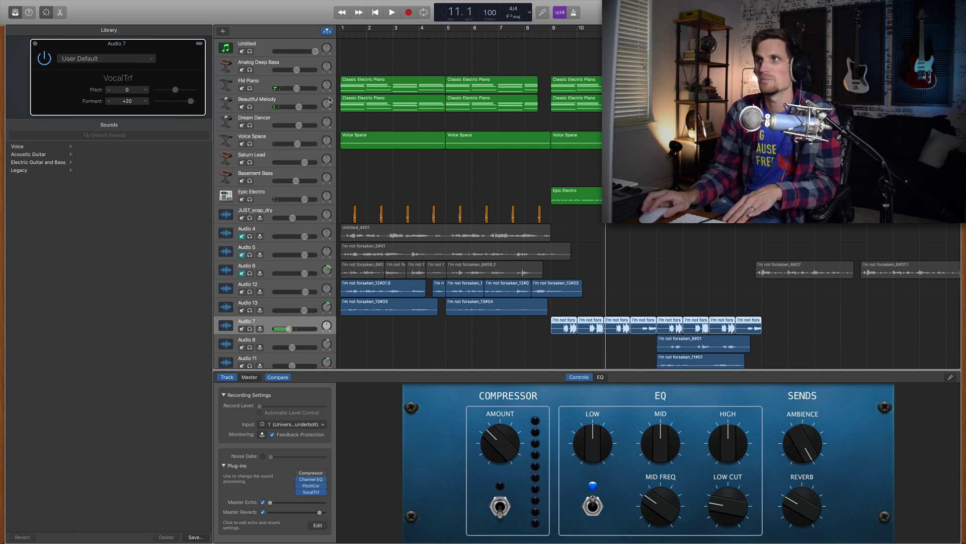
left_click(550, 32)
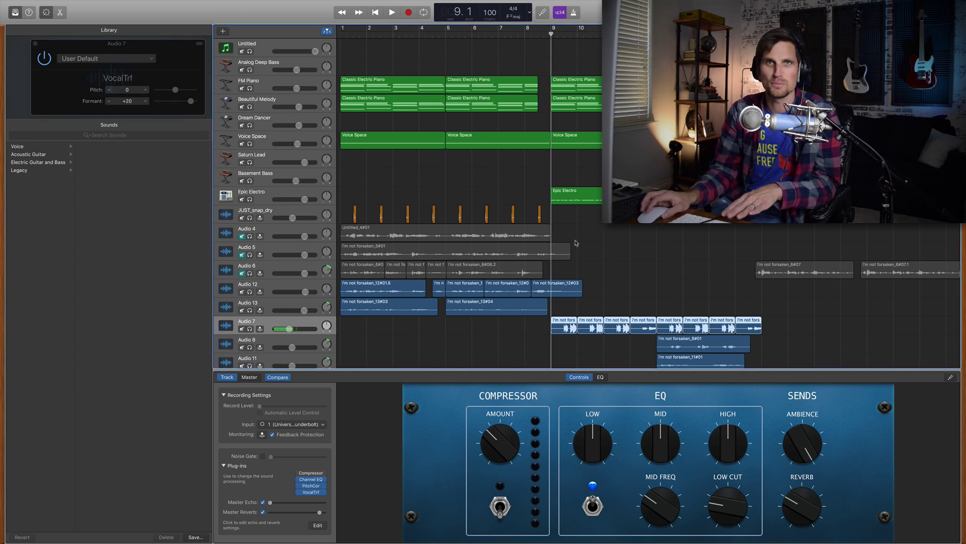
key("space")
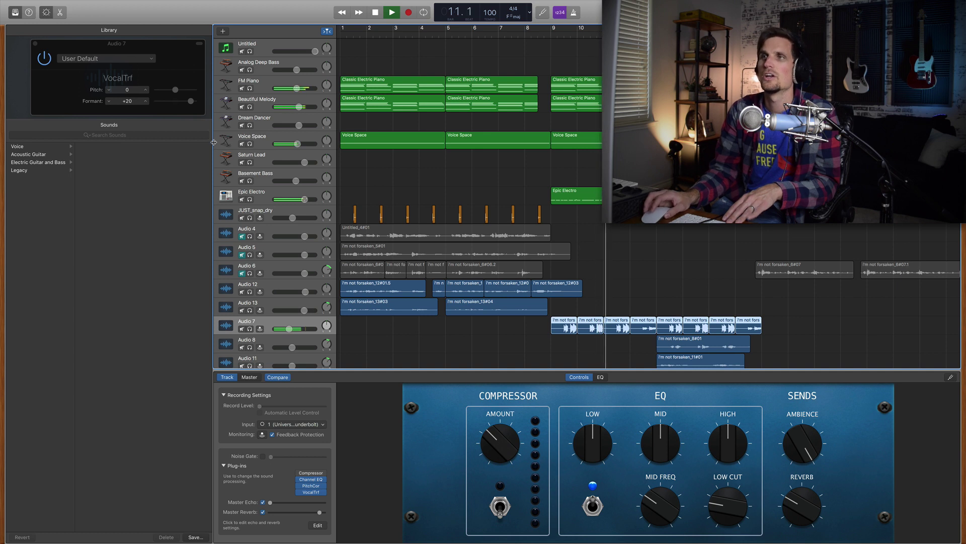
key("space")
- Lower the Formant toward -20 and audition from bar 9, raising Audio 7's volume to about -0.3 dB
left_click_drag(190, 104, 169, 103)
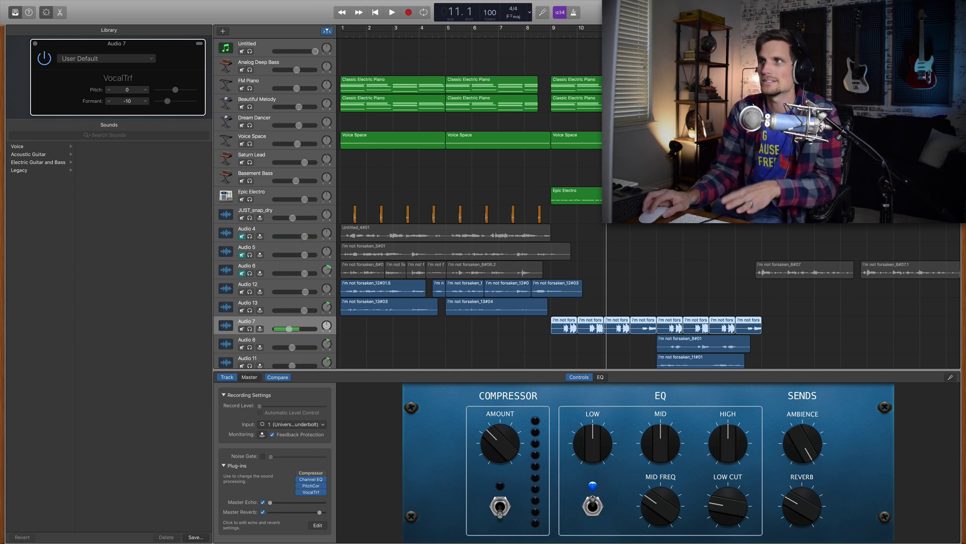
left_click(550, 36)
key("space")
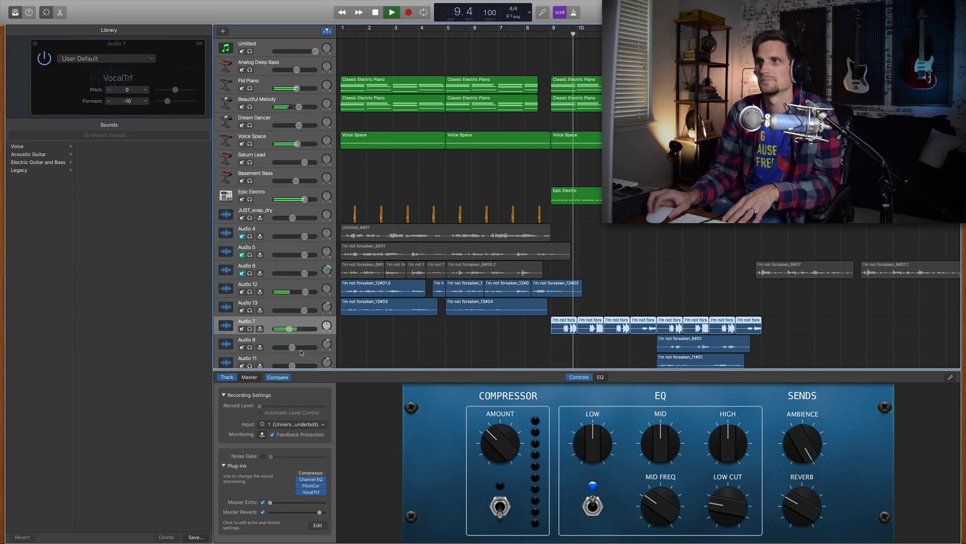
left_click_drag(289, 329, 295, 328)
key("space")
left_click_drag(162, 103, 160, 102)
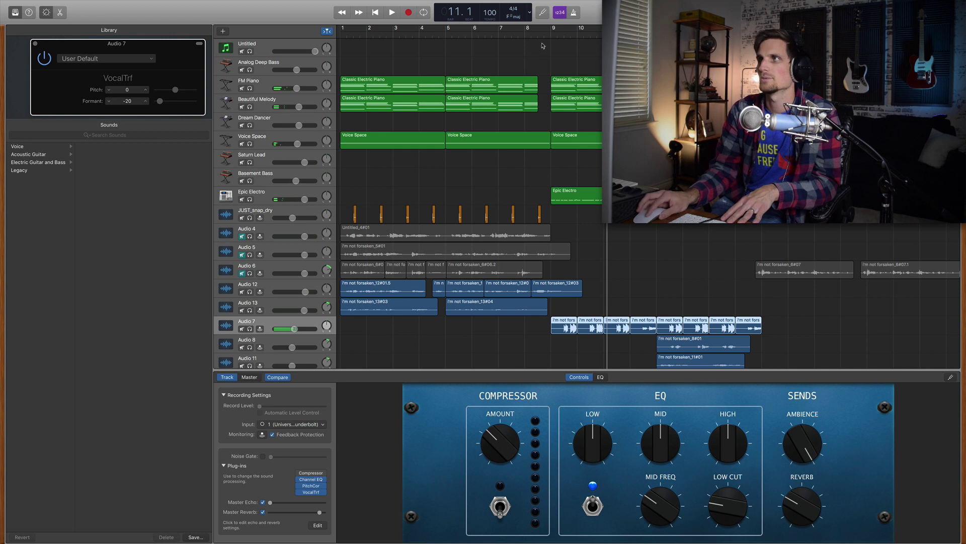
left_click(554, 116)
key("space")
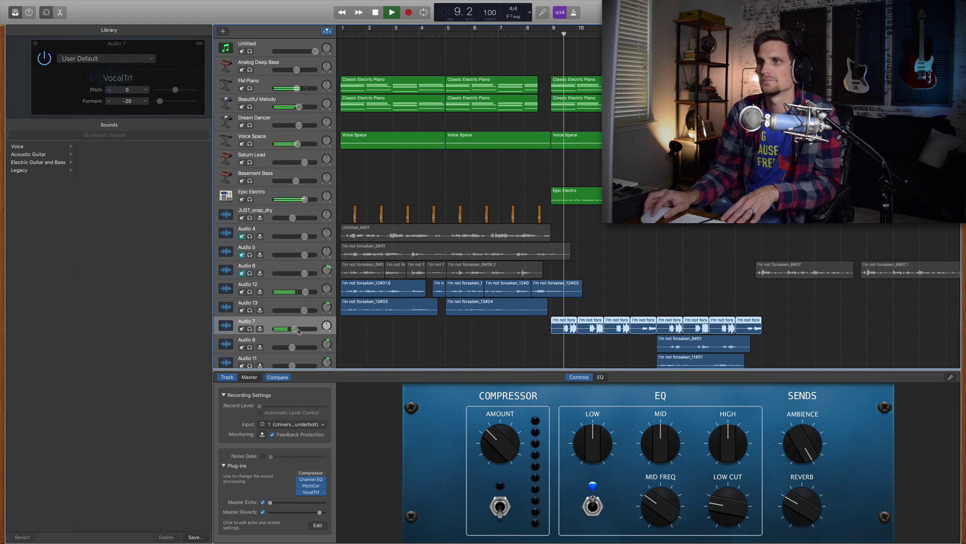
left_click_drag(295, 328, 304, 329)
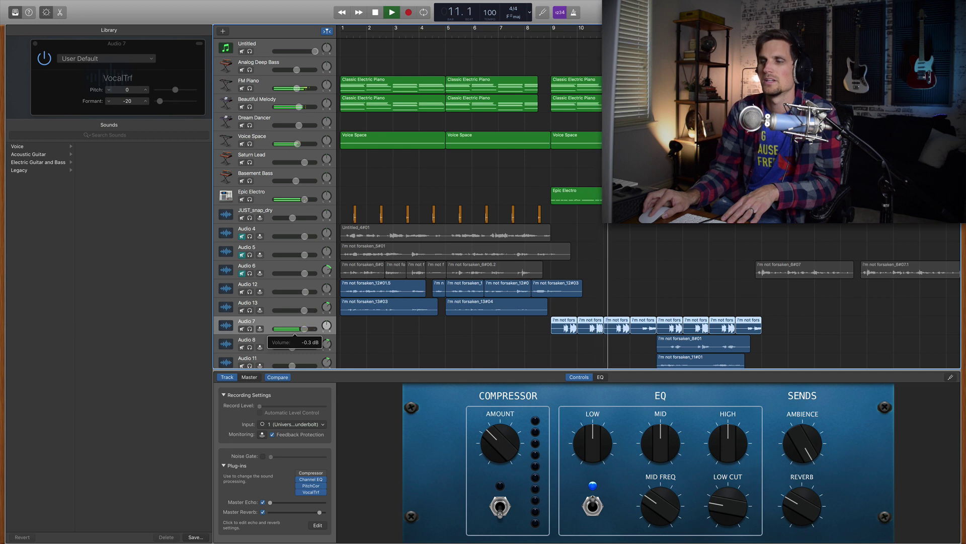
key("space")
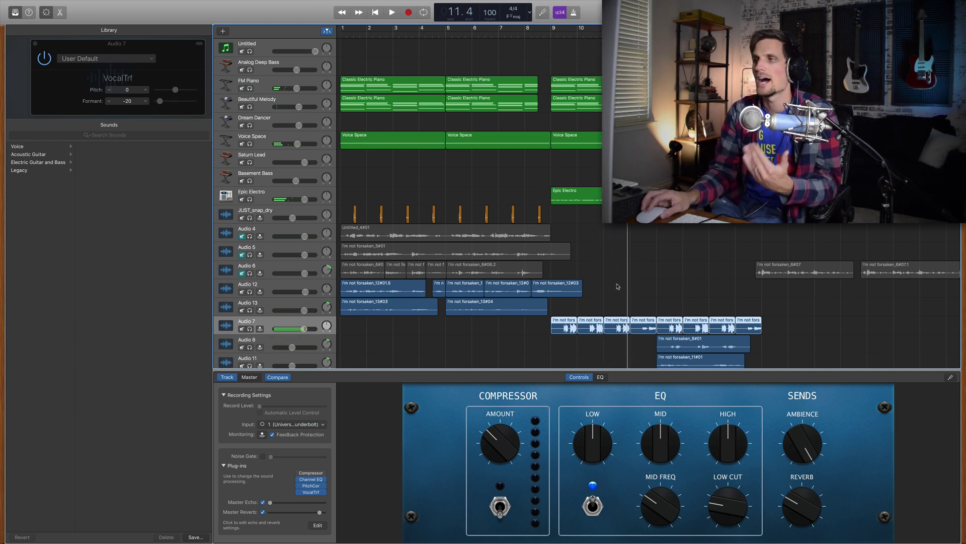
- Set the Formant to about -7 and turn Audio 7's volume down while playing from bar 9
left_click_drag(161, 104, 172, 104)
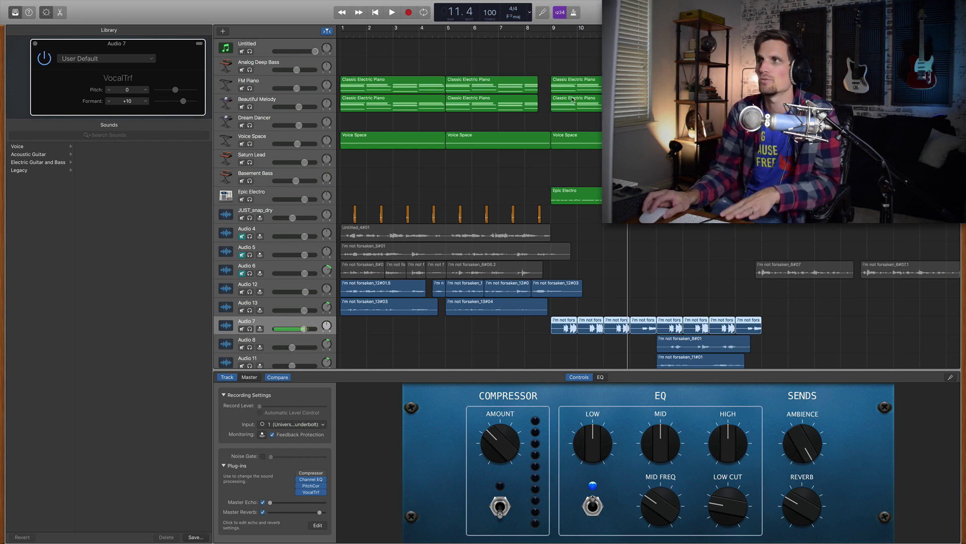
left_click(545, 39)
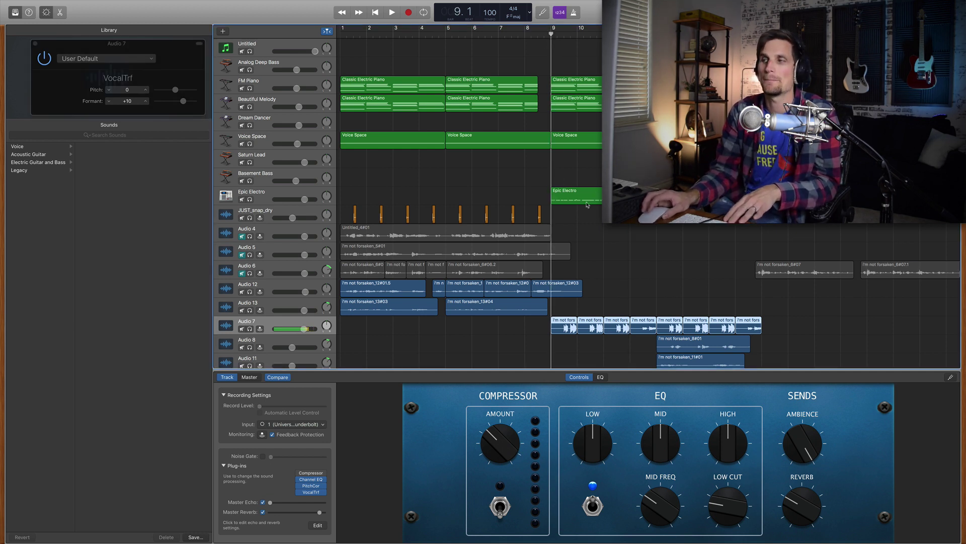
key("space")
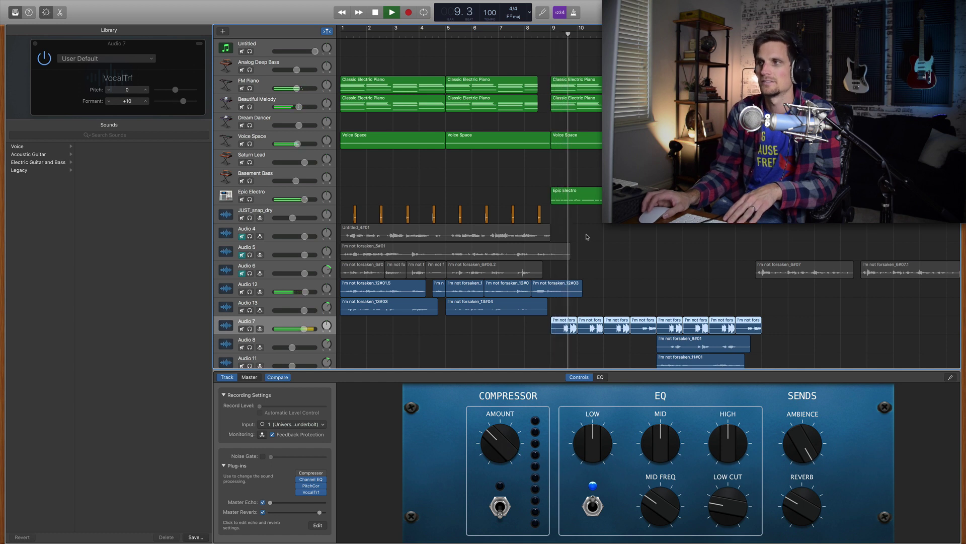
left_click_drag(303, 329, 292, 328)
key("space")
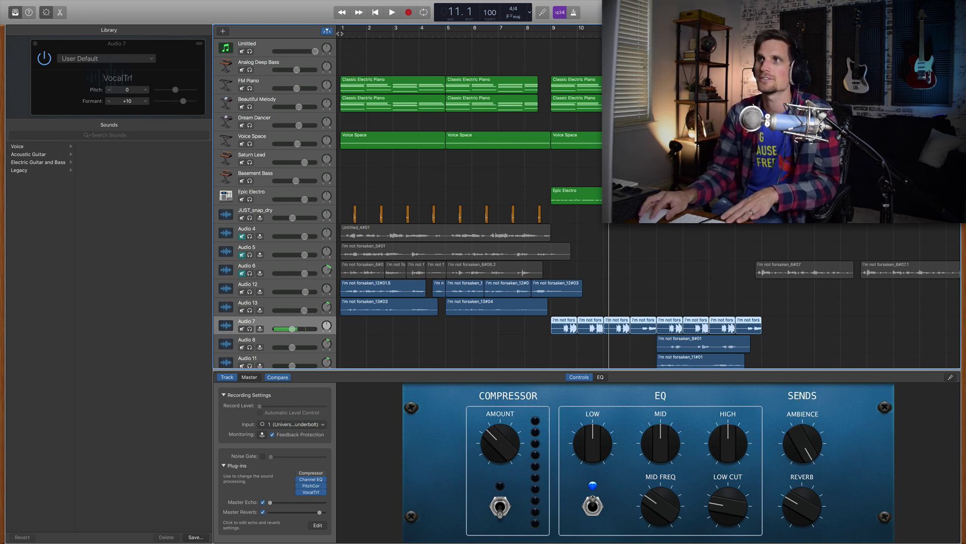
- Select Audio 12, show automation lanes, and add Vocal Transformer to its plug-ins
key("Return")
left_click(419, 280)
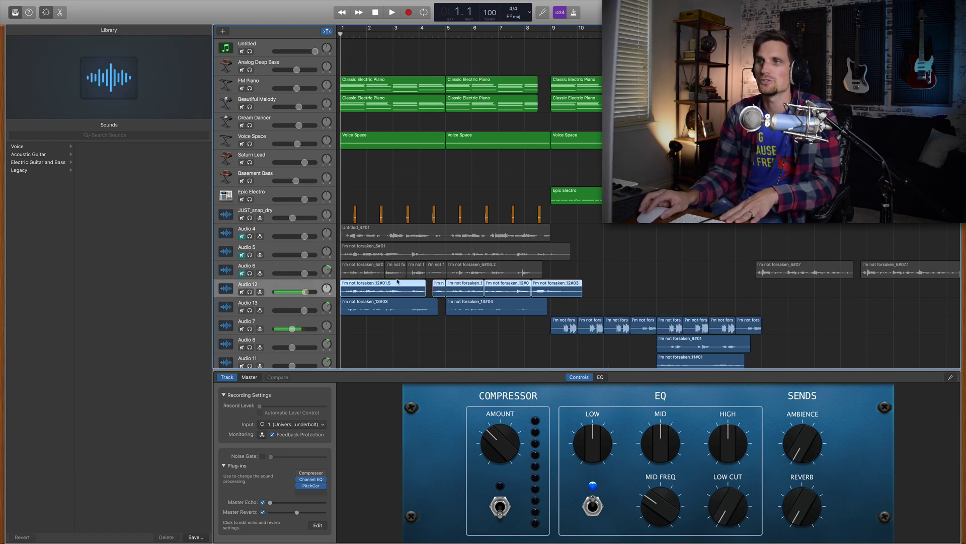
key("a")
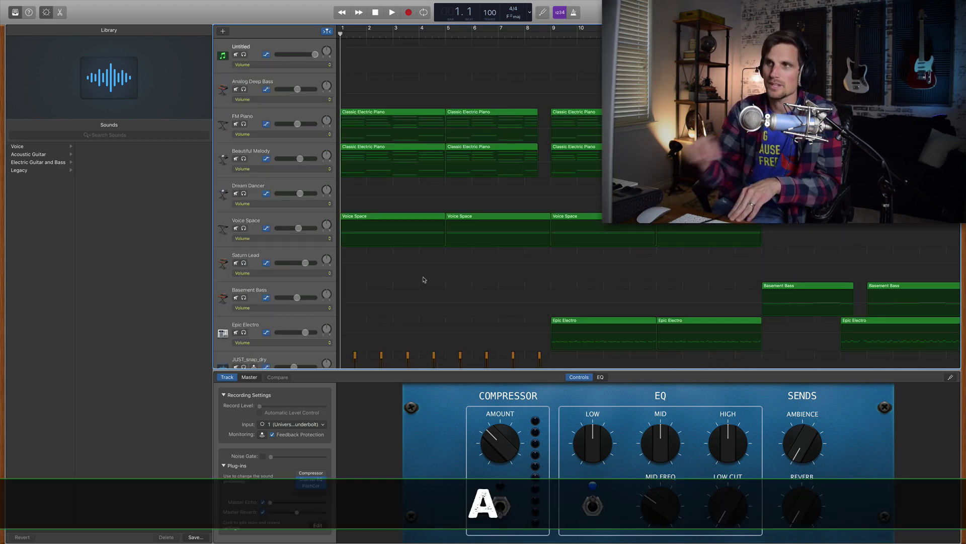
scroll(416, 272, "down", 10)
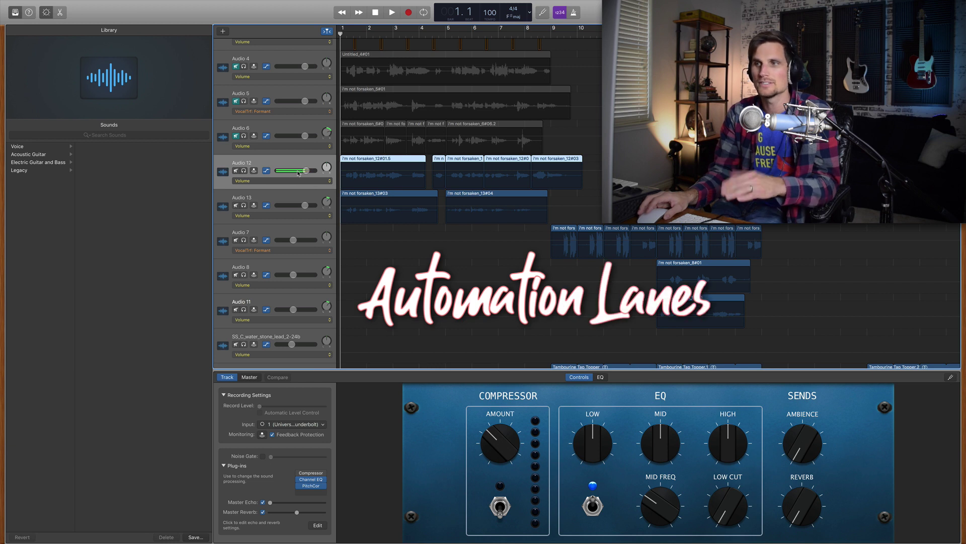
left_click(325, 493)
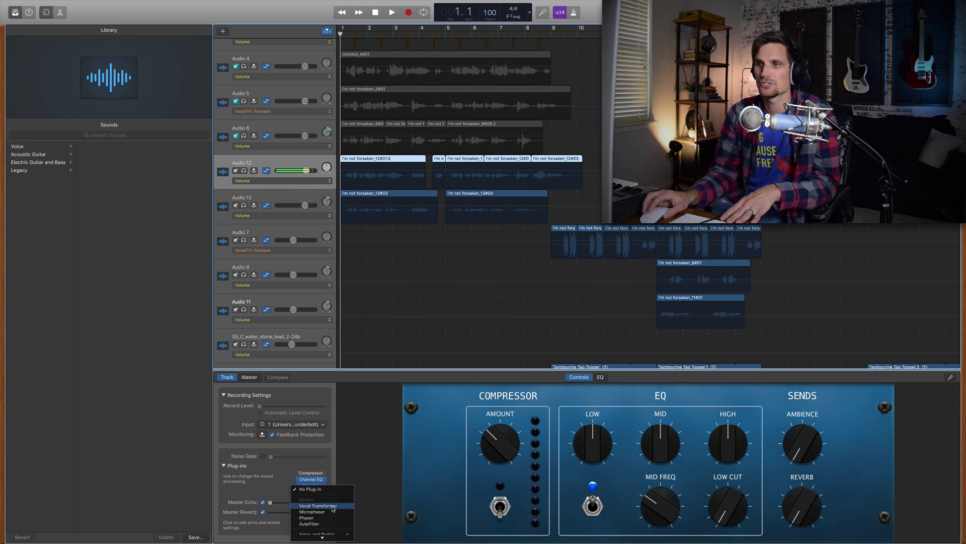
left_click(331, 507)
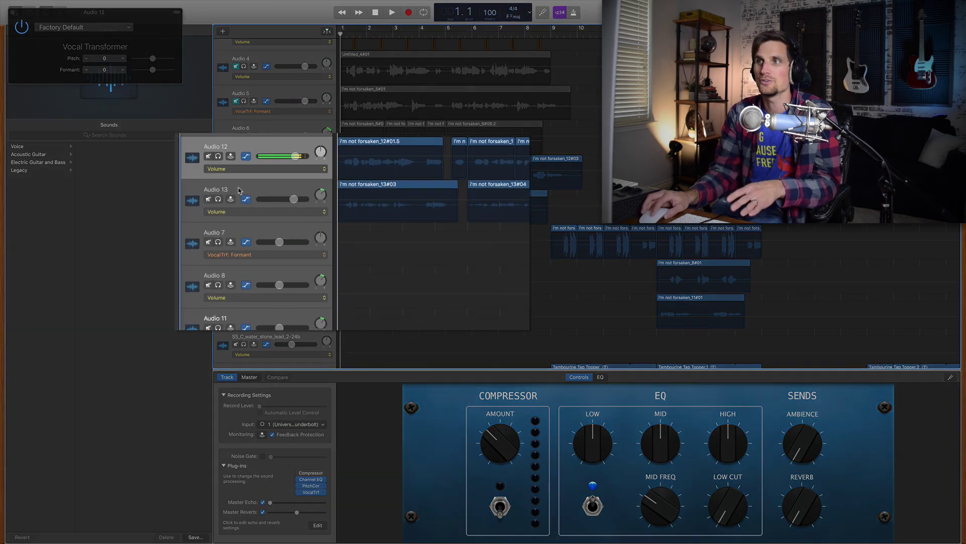
- Set Audio 12's automation lane to VocalTrf > Formant
left_click(244, 181)
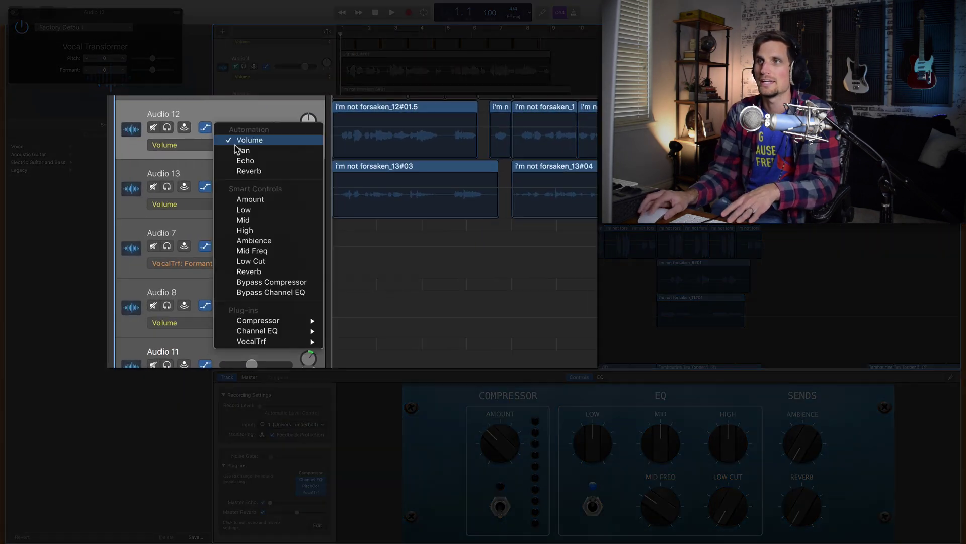
left_click(170, 148)
left_click(202, 147)
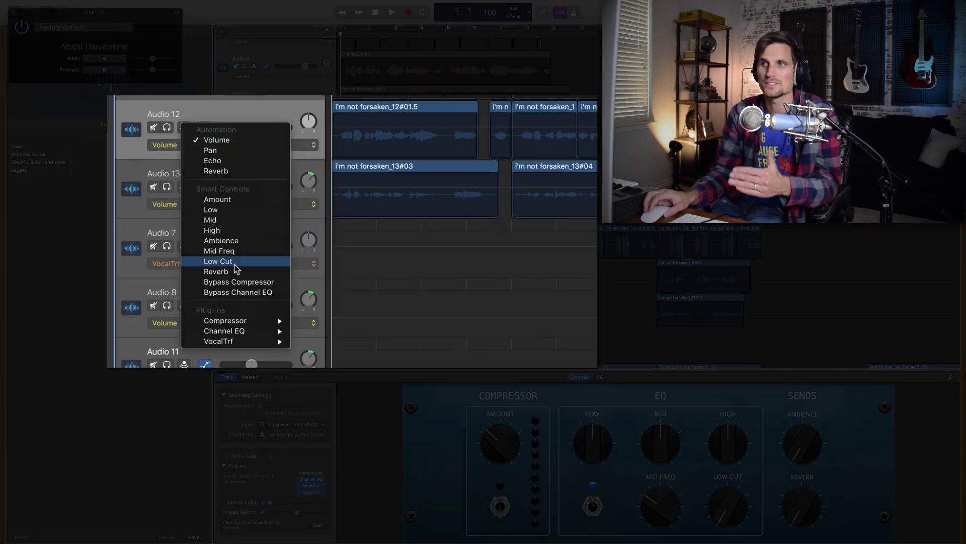
mouse_move(235, 342)
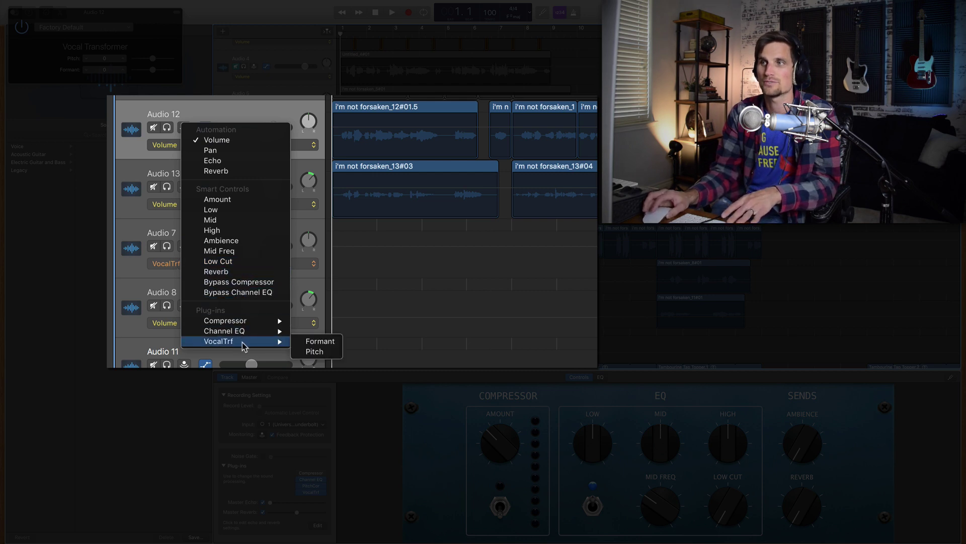
left_click(320, 341)
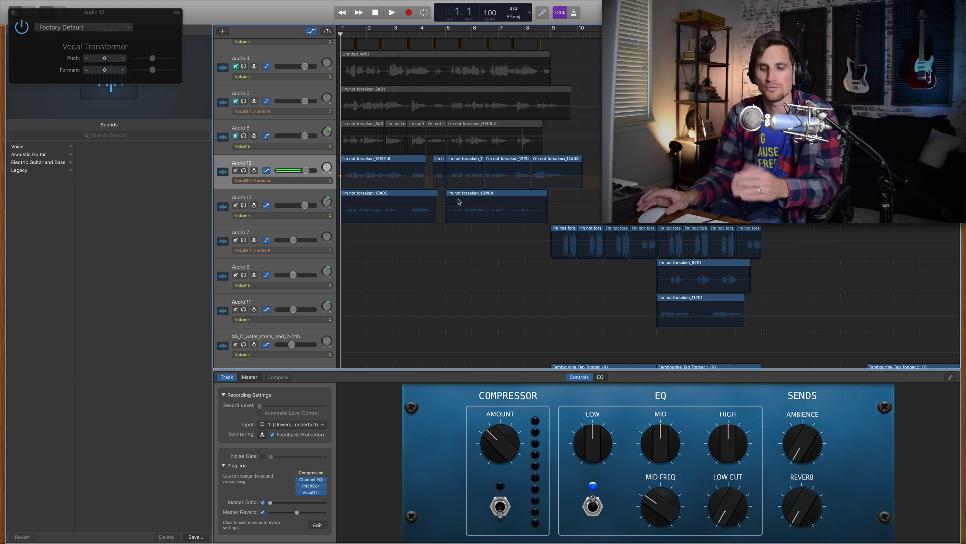
key("space")
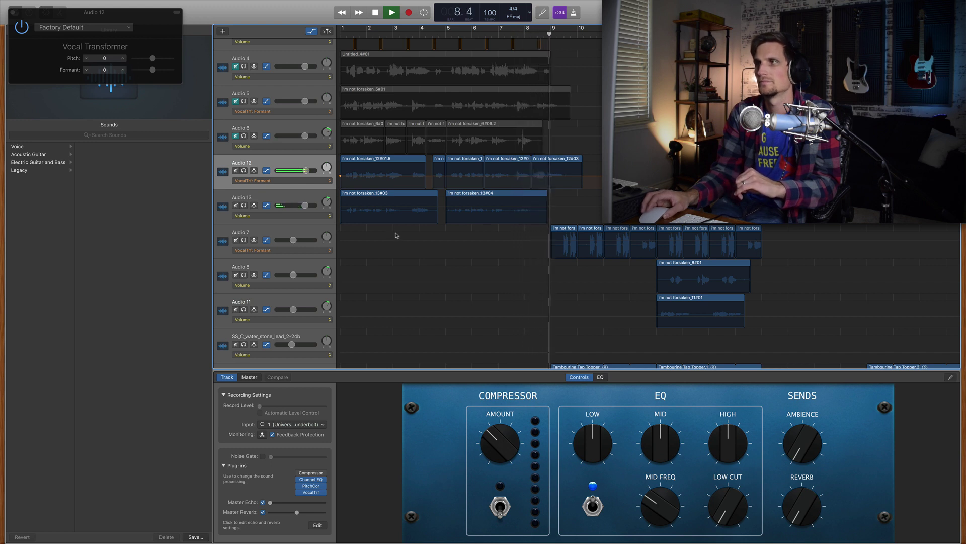
- Add a point on Audio 12's Formant automation near bar 4 and pull it down into a dip
key("space")
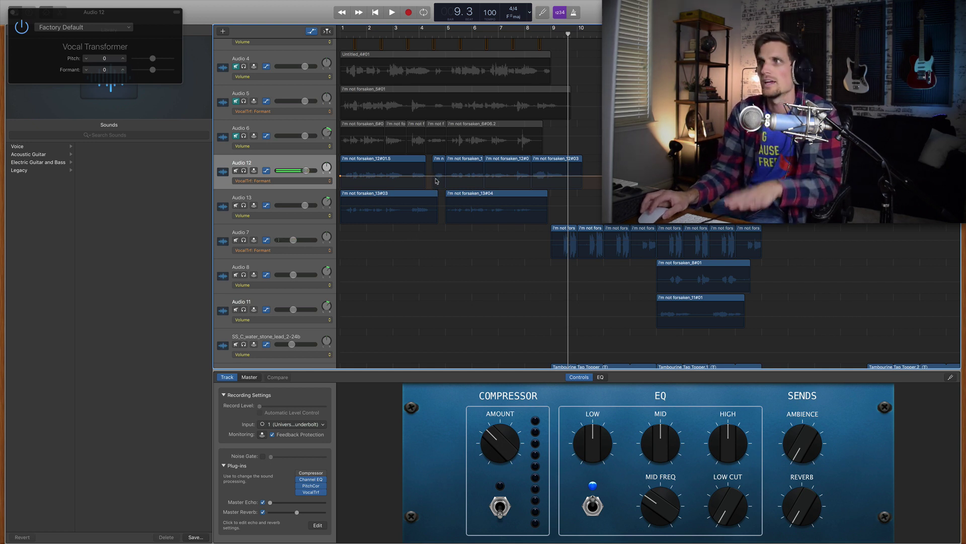
left_click(432, 176)
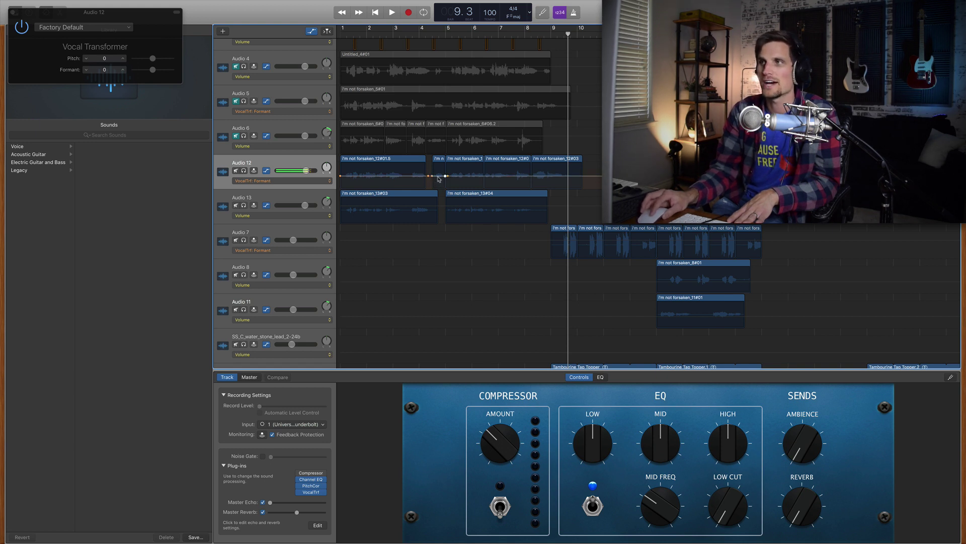
left_click_drag(438, 178, 439, 179)
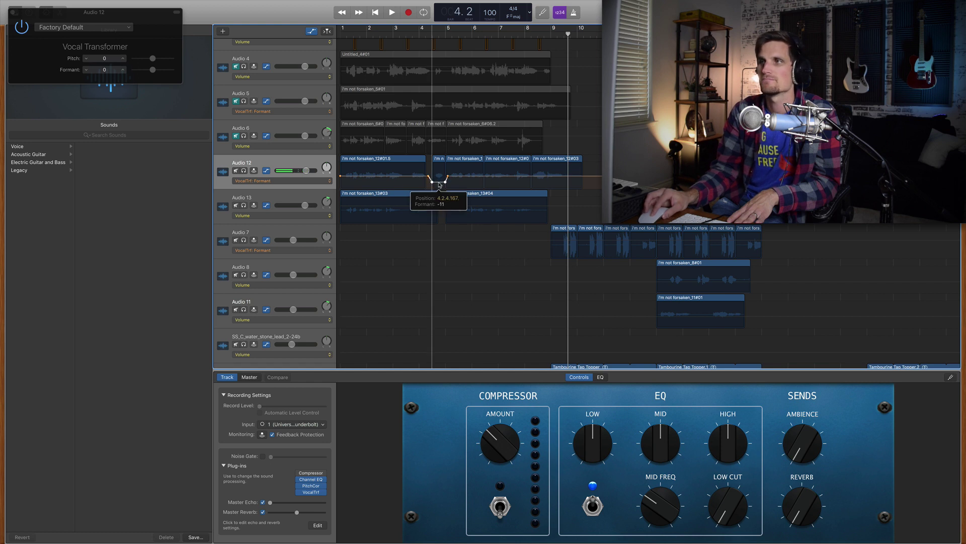
left_click_drag(439, 185, 439, 184)
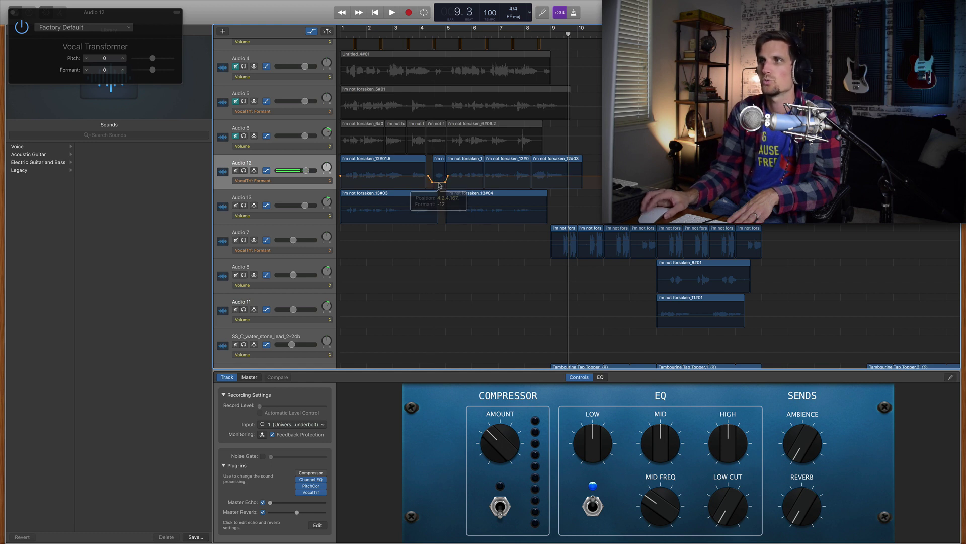
- Play back the section from just before the dip, then stop
left_click(418, 36)
key("space")
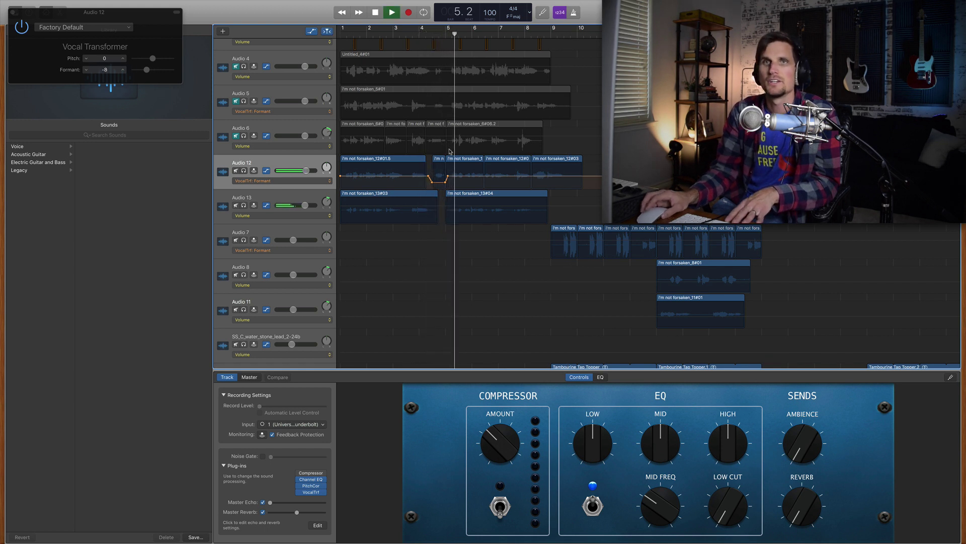
key("space")
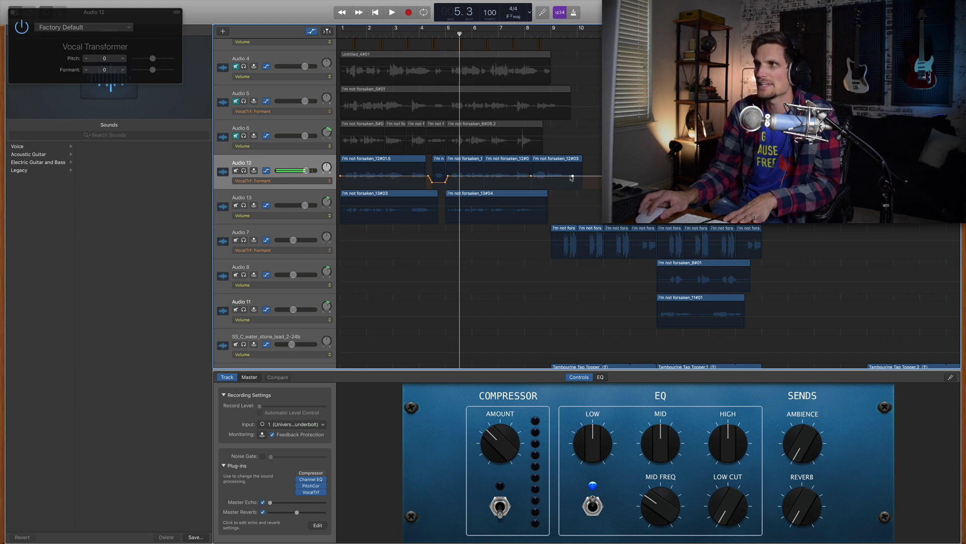
- Raise a Formant automation point near bar 9 into a rising ramp and play from bar 5
left_click_drag(568, 175, 571, 166)
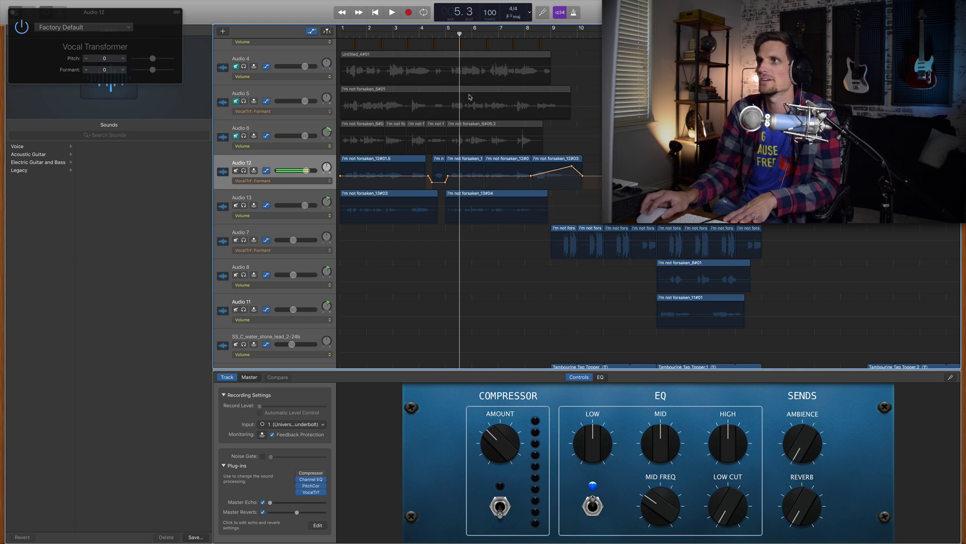
left_click(446, 34)
key("space")
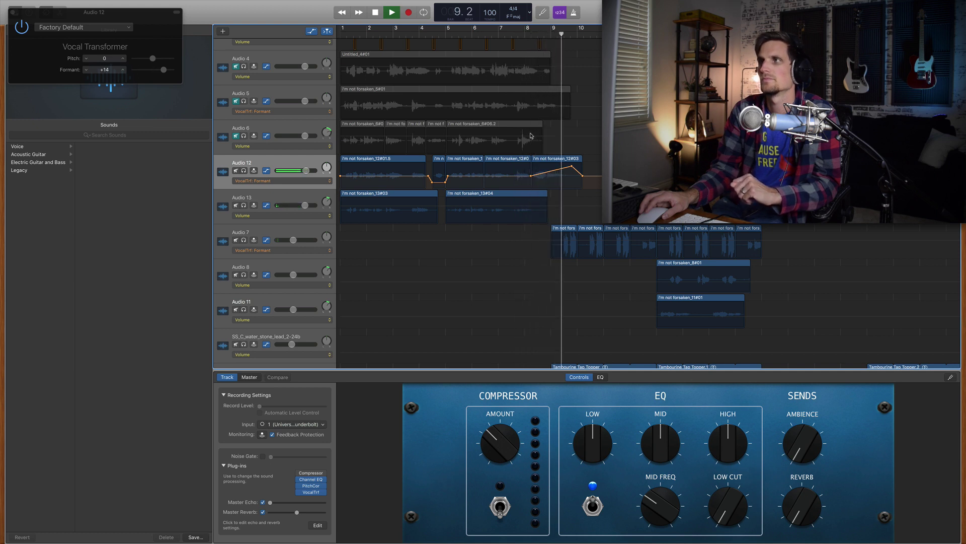
- Move the Formant ramp's peak to about bar 9.2 and its foot earlier, then audition from bar 7
key("space")
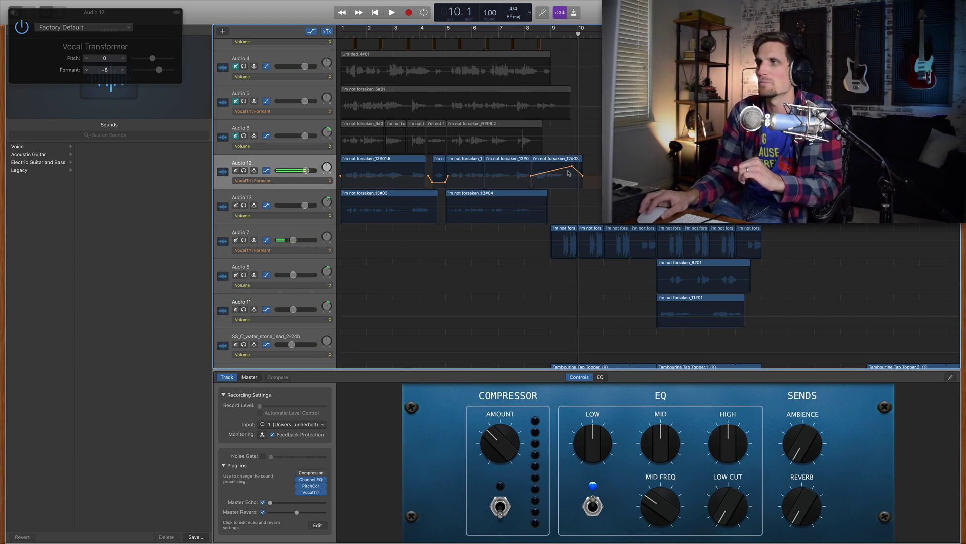
left_click_drag(572, 169, 541, 169)
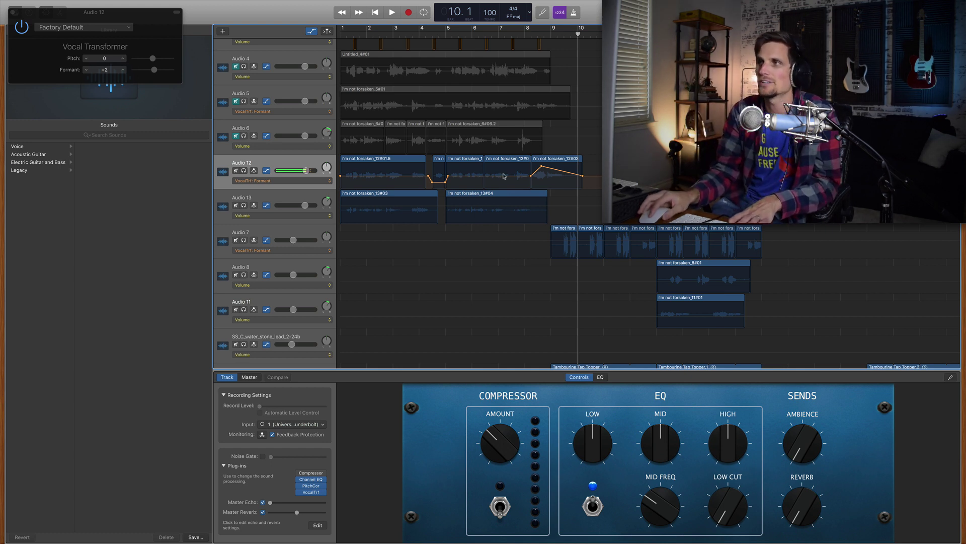
mouse_move(531, 175)
left_mouse_down()
mouse_move(512, 176)
mouse_move(536, 167)
left_mouse_up()
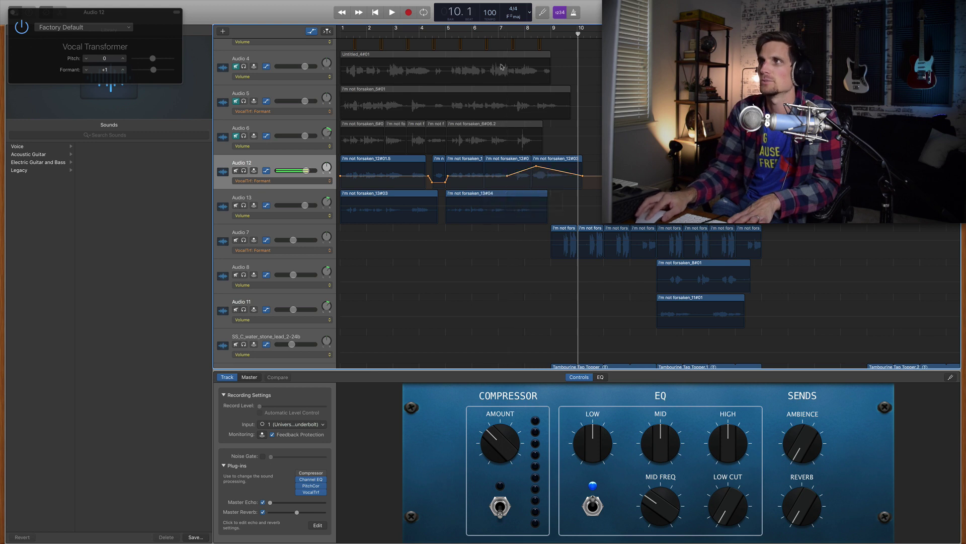
left_click(499, 32)
key("space")
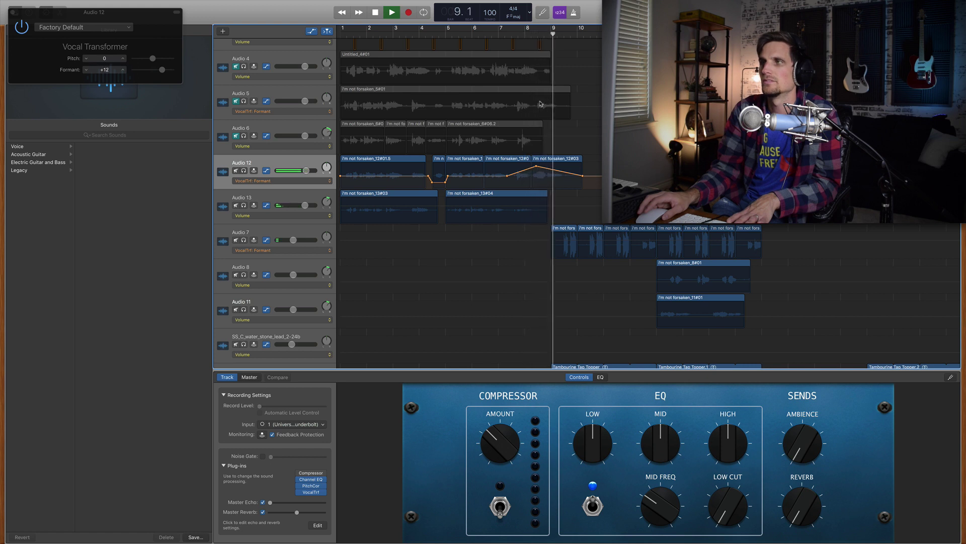
key("space")
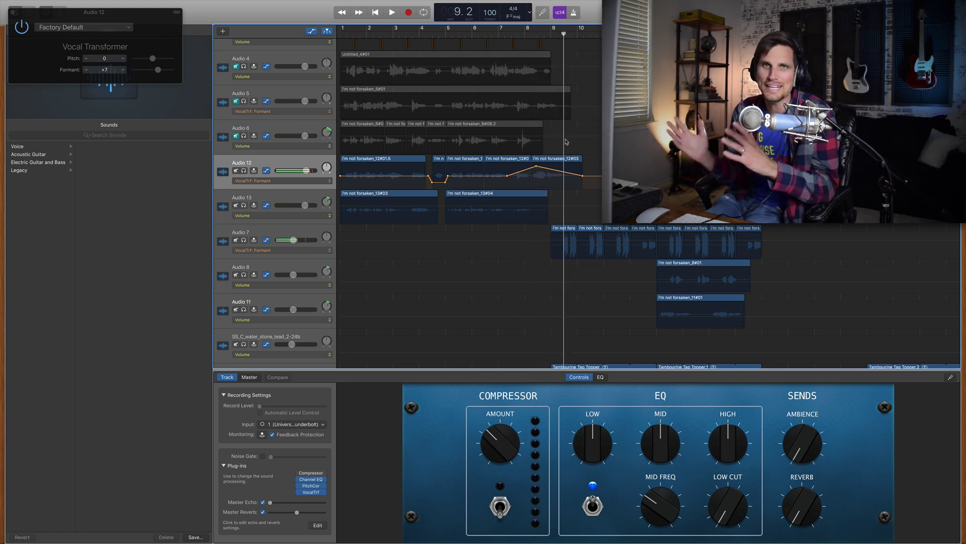